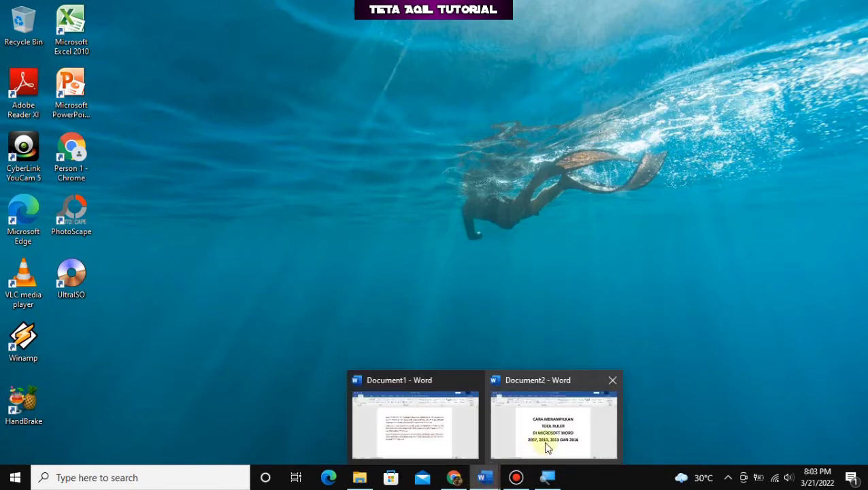
Step: Open Document2, the 'CARA MENAMPILKAN TOOL RULER DI MICROSOFT WORD' title page
{"action": "left_click", "coordinate": [547, 446]}
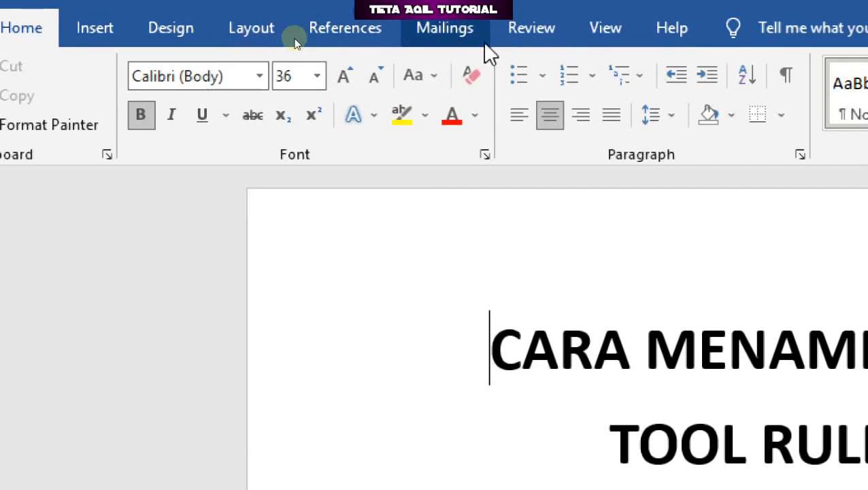
Step: Turn on the Ruler in the View tab's Show group
{"action": "left_click", "coordinate": [599, 31]}
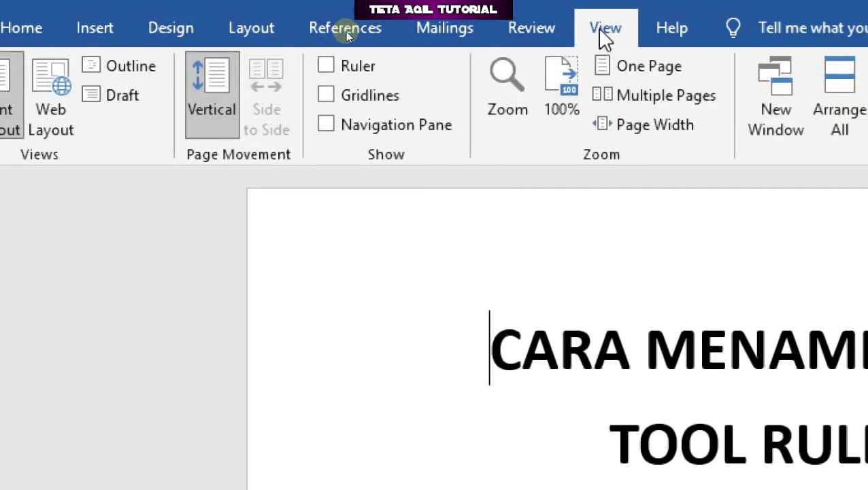
{"action": "left_click", "coordinate": [347, 68]}
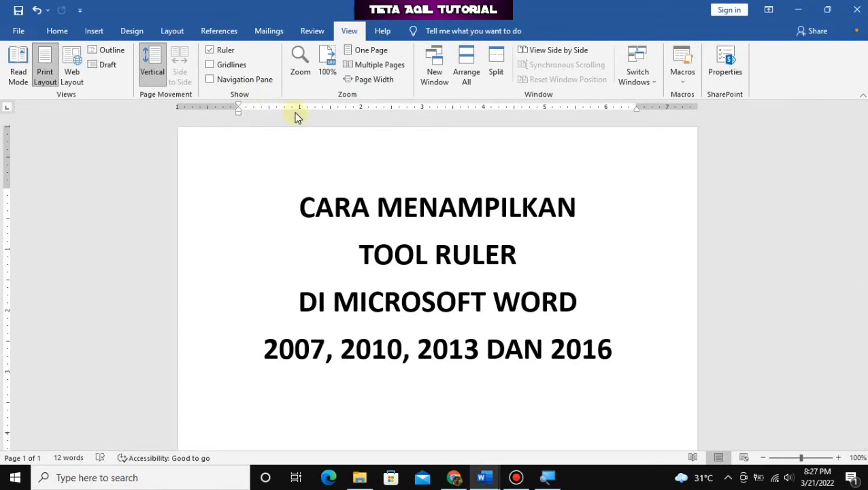
{"action": "left_click", "coordinate": [301, 170]}
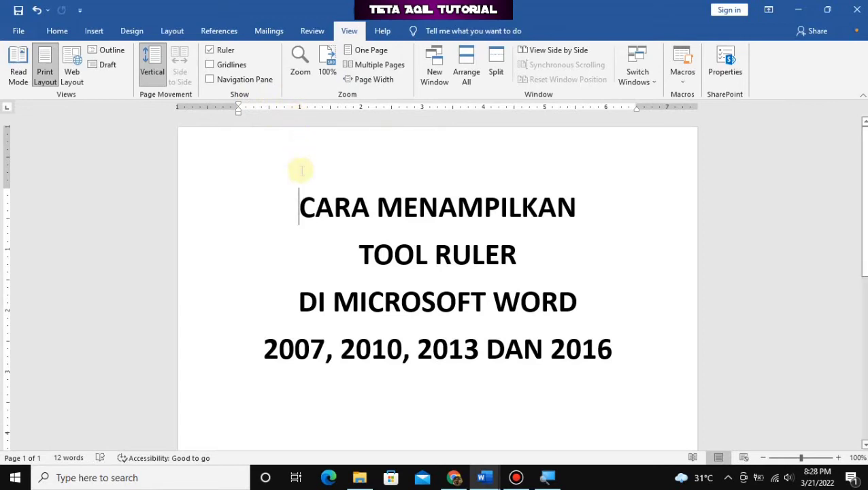
Step: Return from the Home tab to View and toggle the Ruler off and back on
{"action": "left_click", "coordinate": [57, 31]}
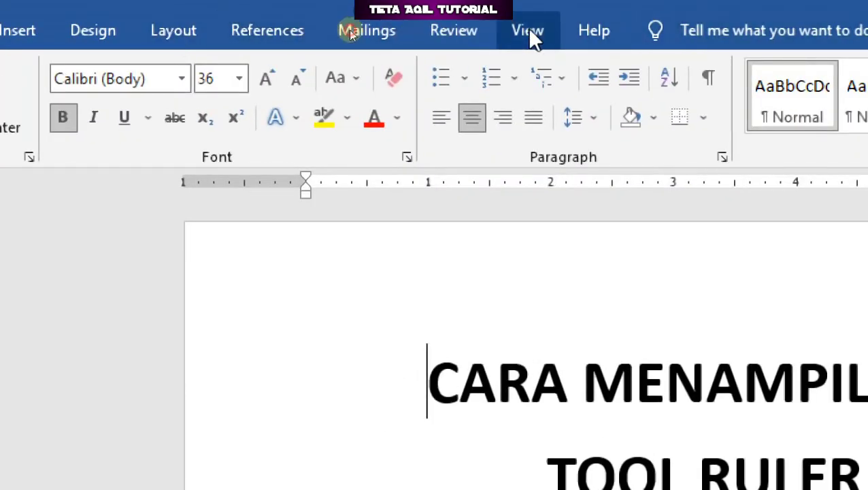
{"action": "left_click", "coordinate": [530, 32]}
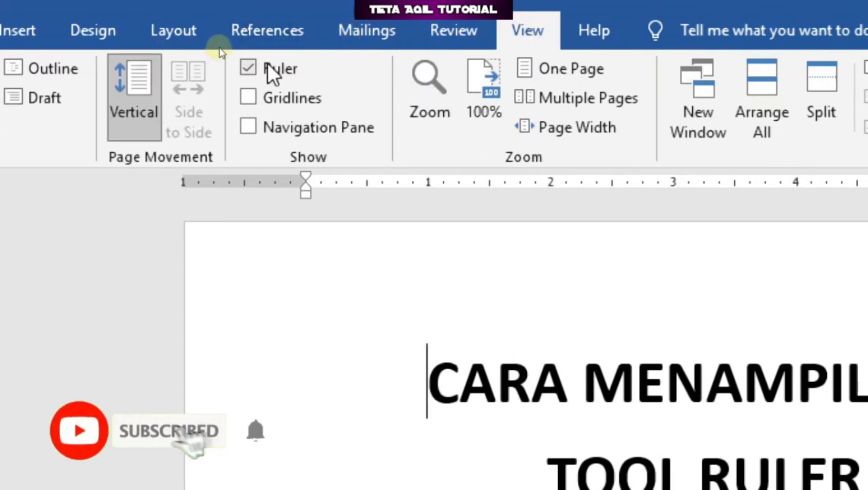
{"action": "left_click", "coordinate": [272, 68]}
{"action": "left_click", "coordinate": [281, 68]}
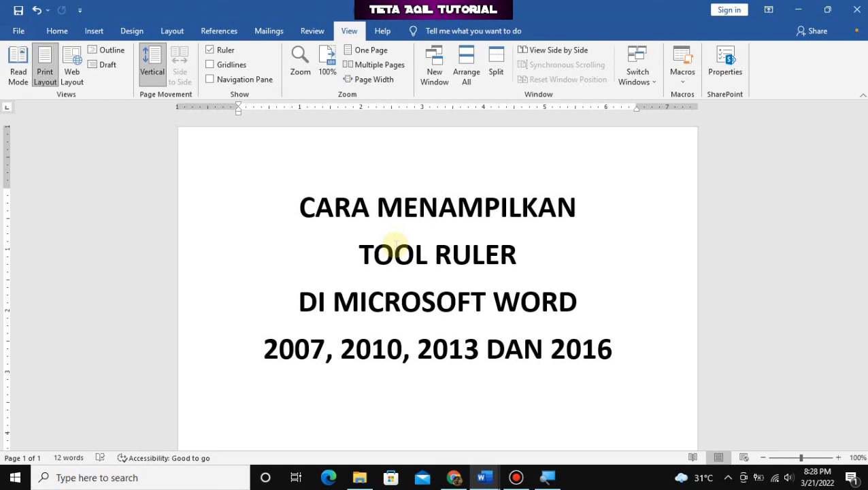
{"action": "left_click", "coordinate": [394, 246]}
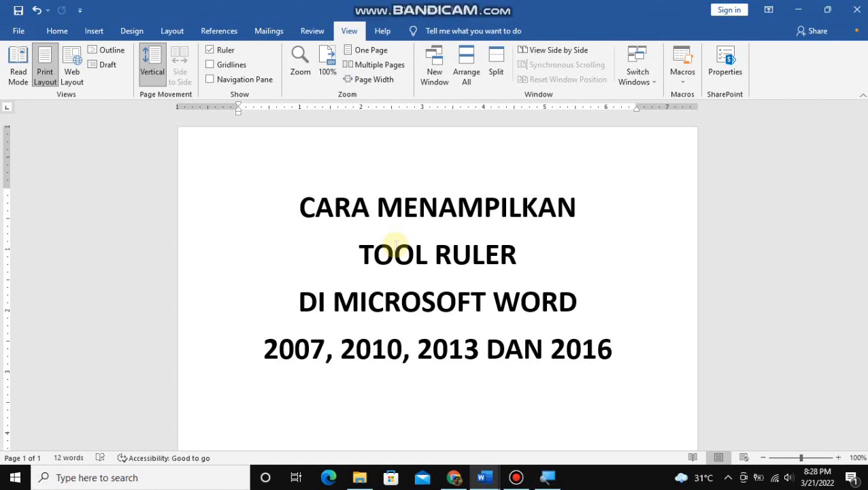